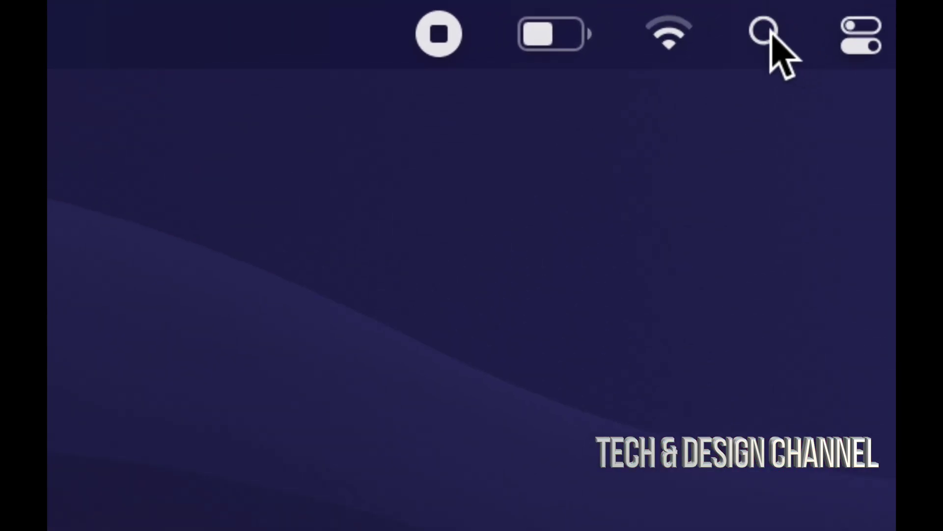
Launch Safari from Spotlight and dismiss the What's New in Safari panel.
click(771, 35)
text(safari)
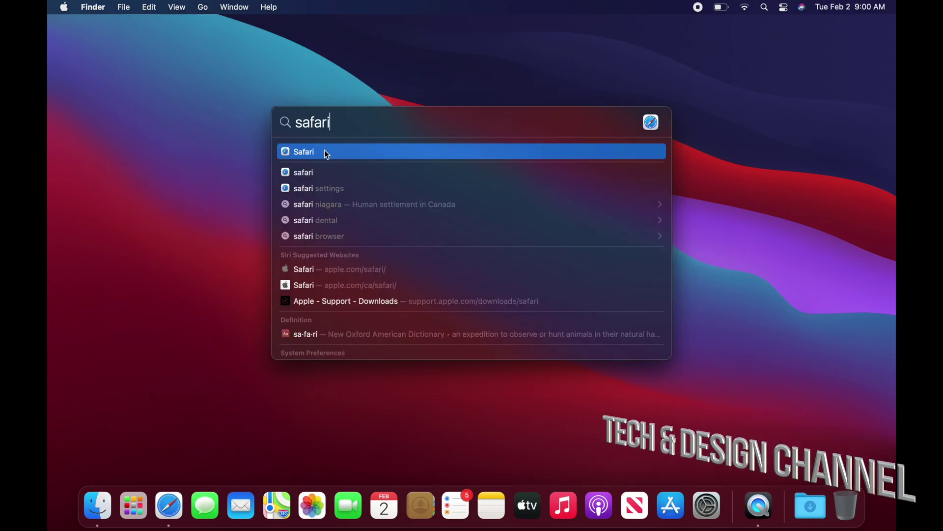
click(326, 152)
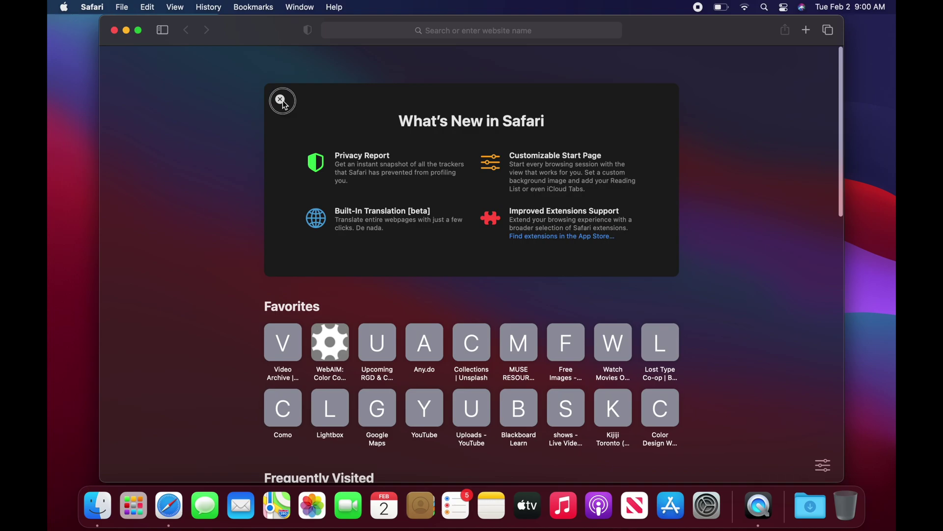
click(284, 102)
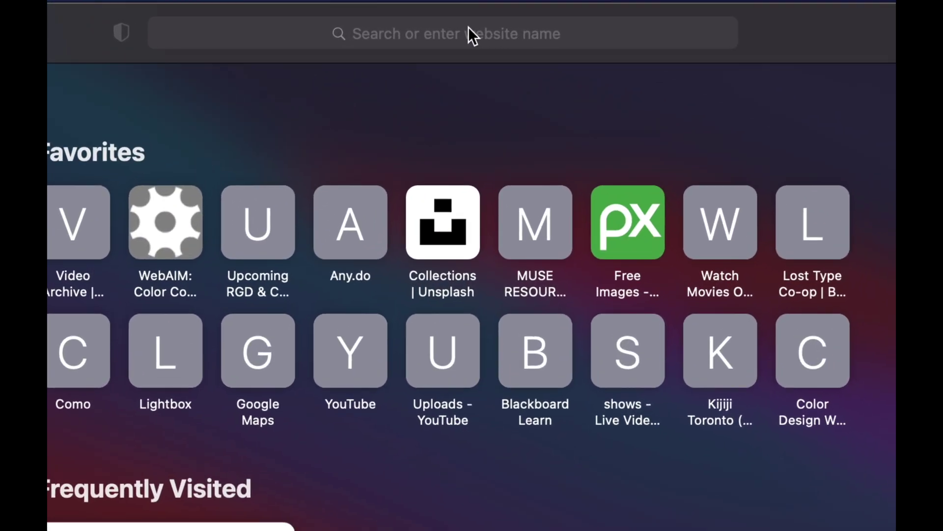
Search Google for 'google chrome' and look over the results.
click(469, 27)
text(google chrome)
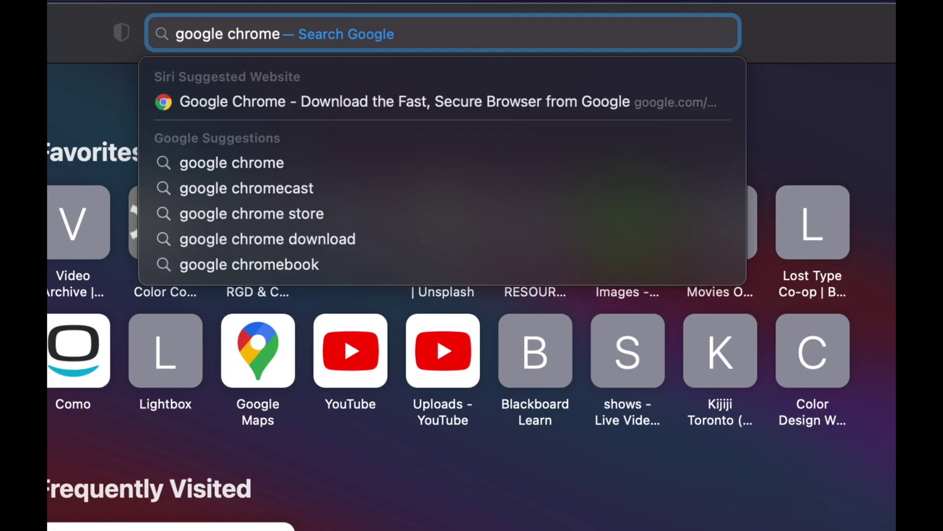
key(Return)
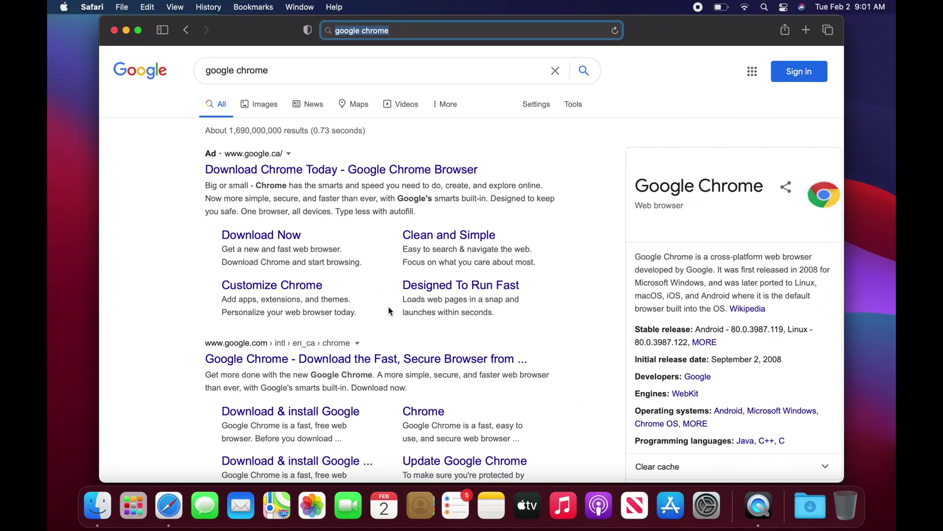
scroll(398, 335, down, 3)
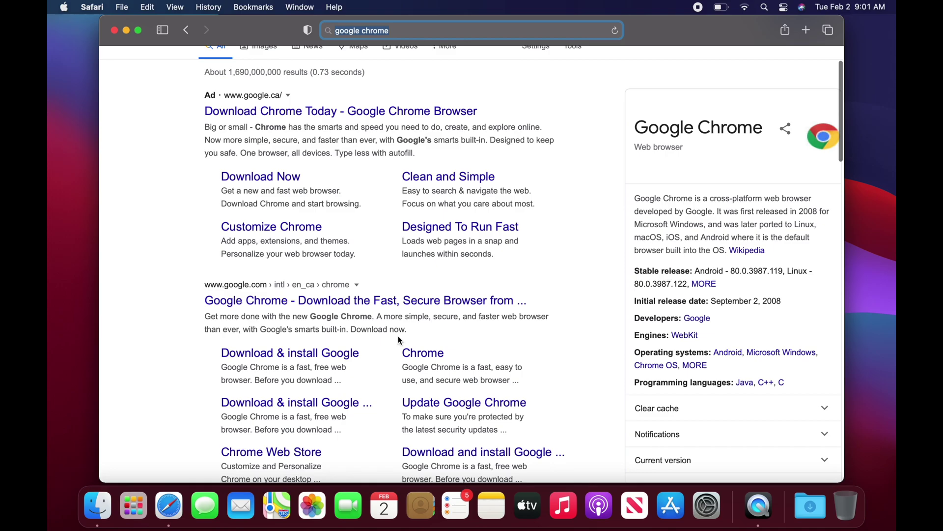
scroll(401, 333, up, 3)
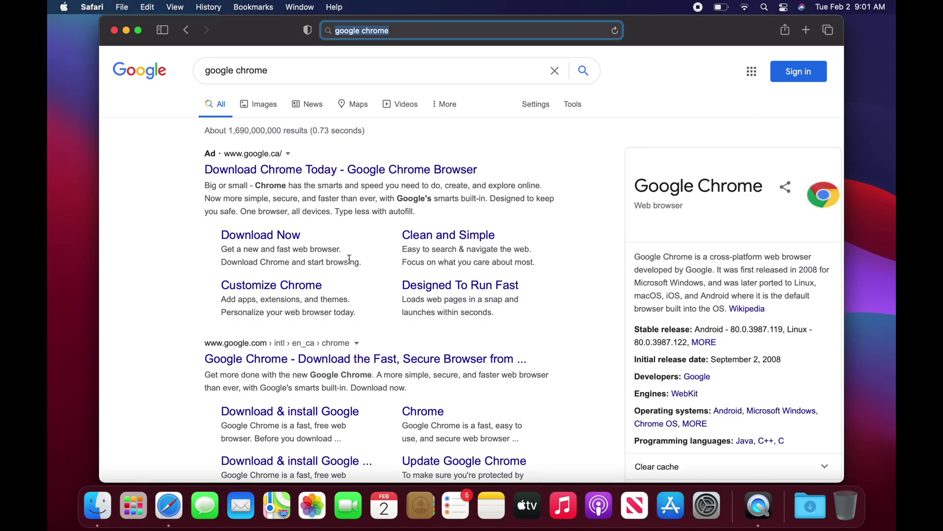
scroll(349, 260, down, 5)
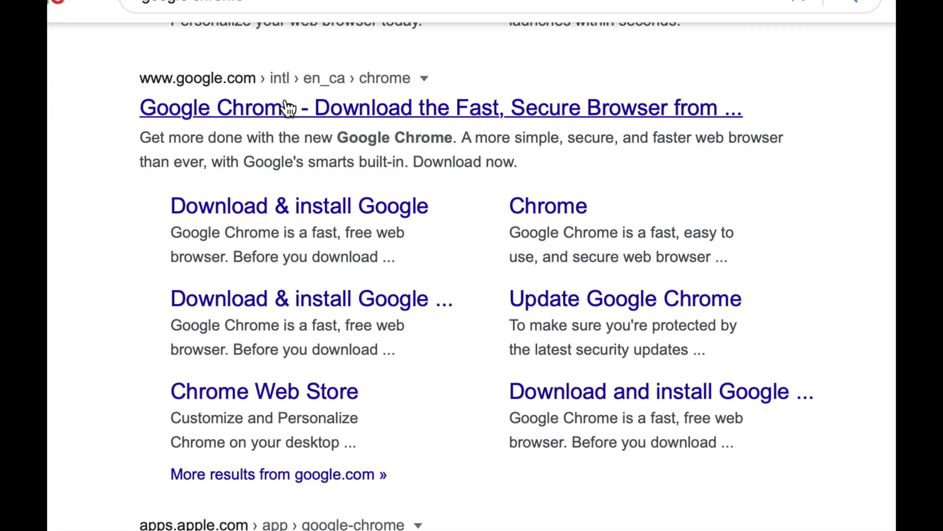
Open the official Chrome download page, choose Download Chrome, and check the Mac's chip in the Apple menu.
click(331, 105)
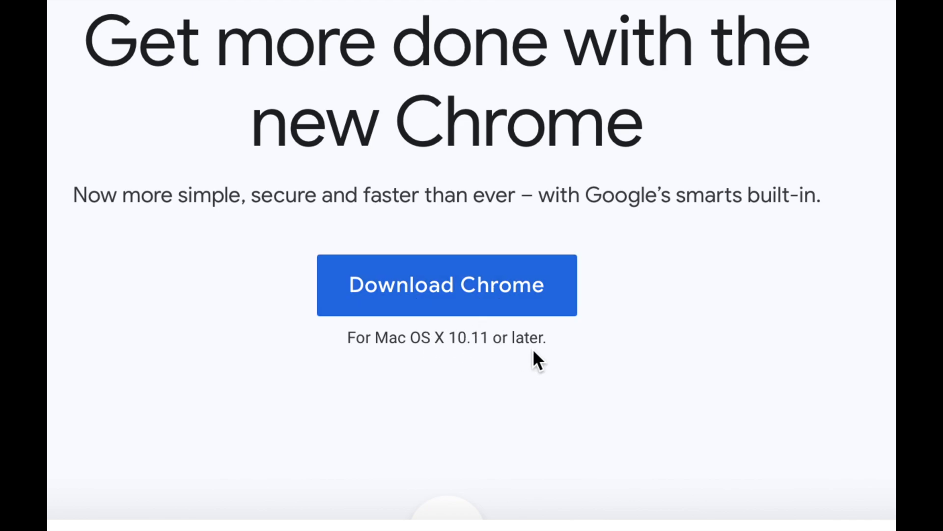
click(402, 295)
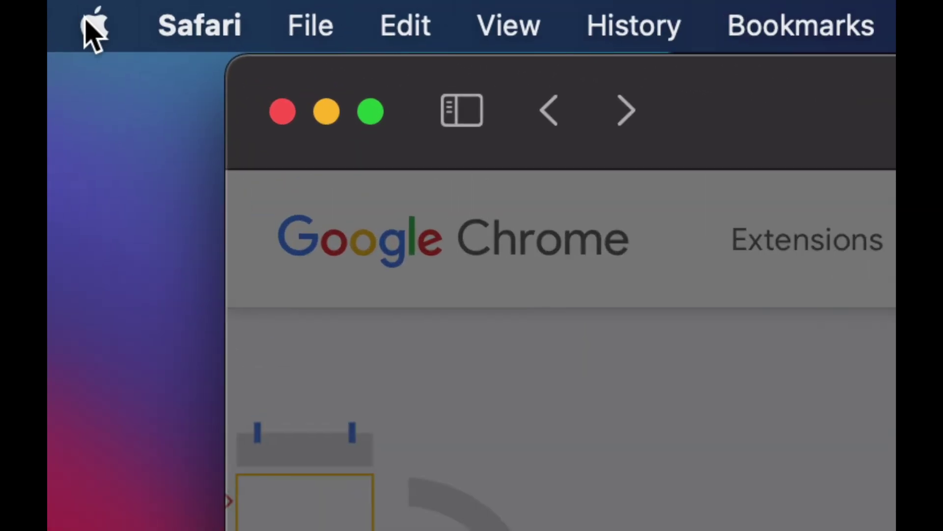
click(65, 7)
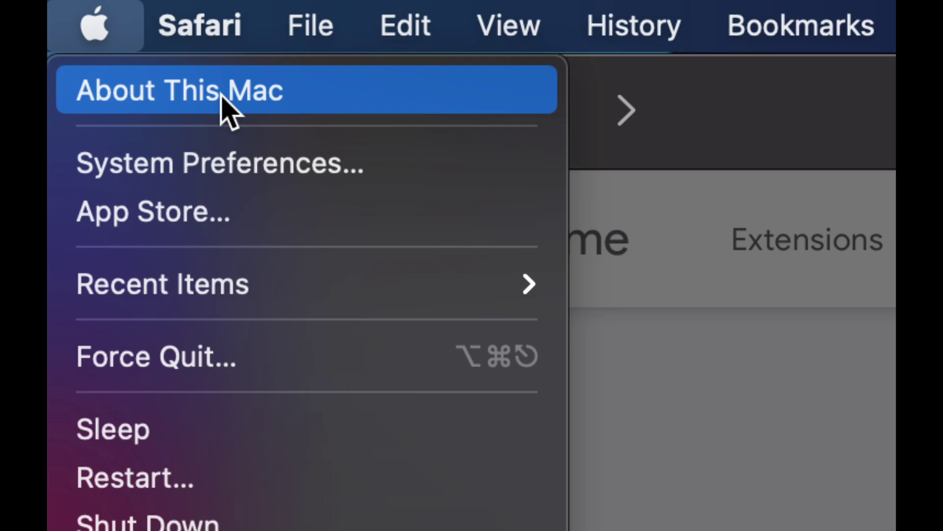
key(Escape)
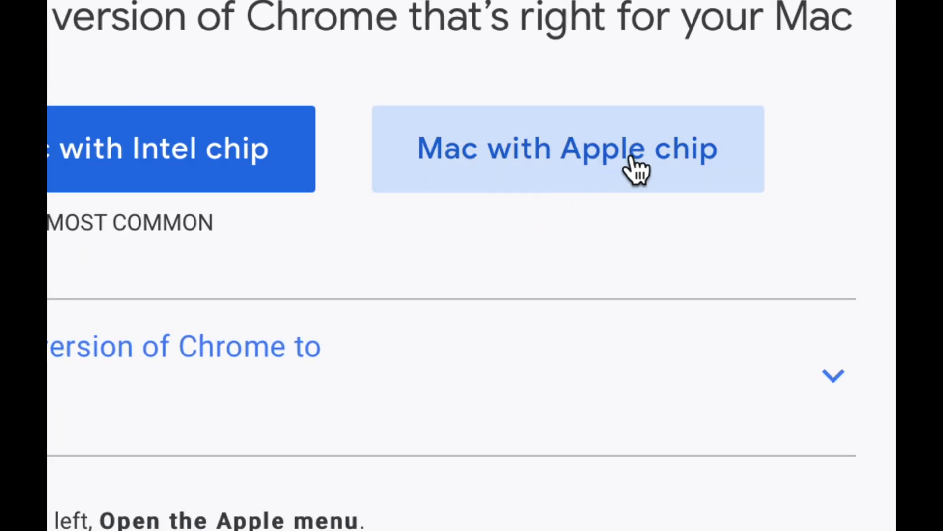
Download Chrome for Mac with Apple chip and allow downloads from google.com.
click(600, 161)
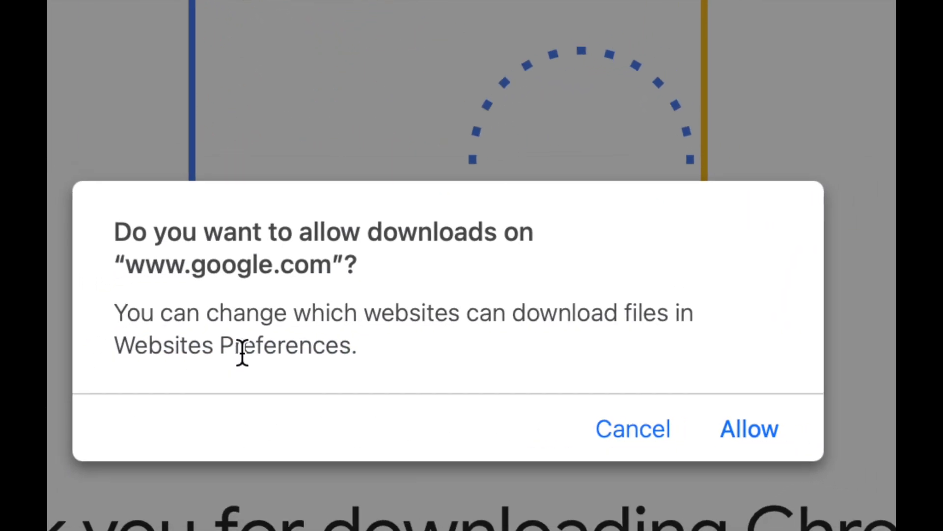
click(764, 430)
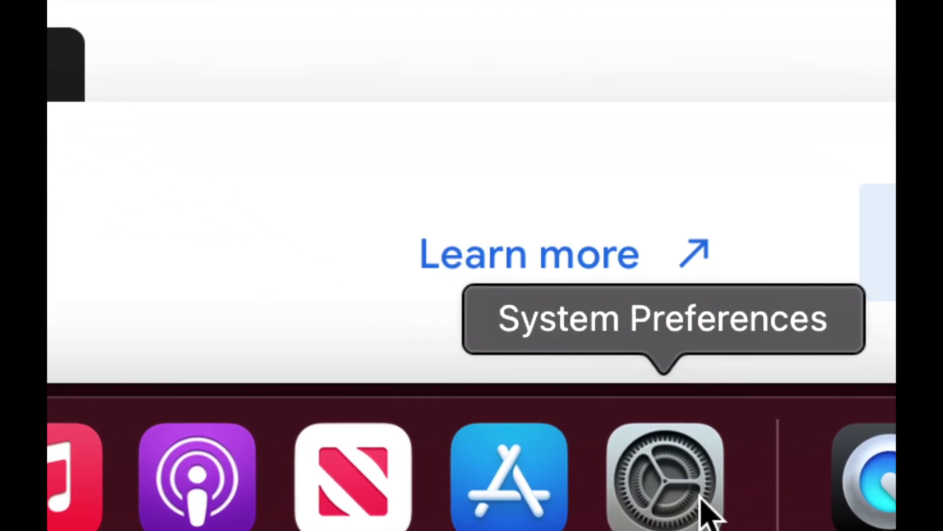
Open the Security & Privacy General pane in System Preferences and unlock it.
click(718, 513)
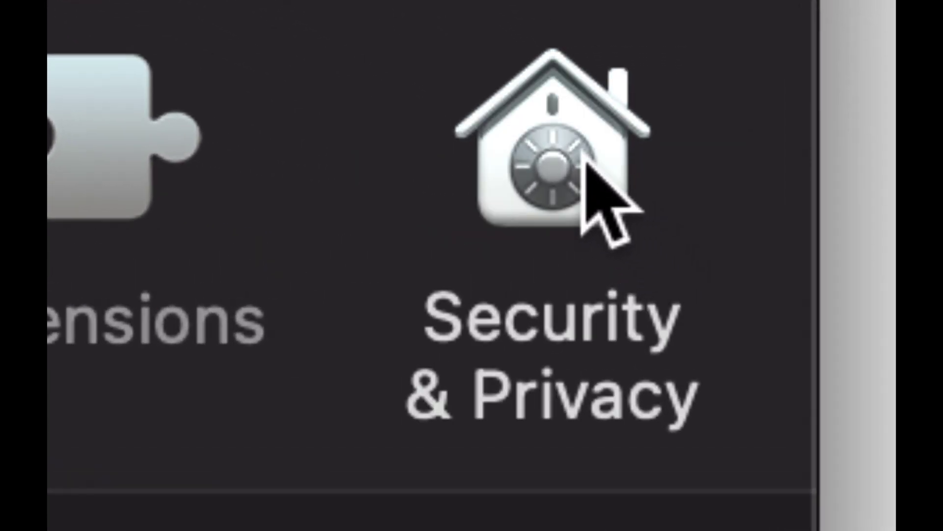
click(595, 154)
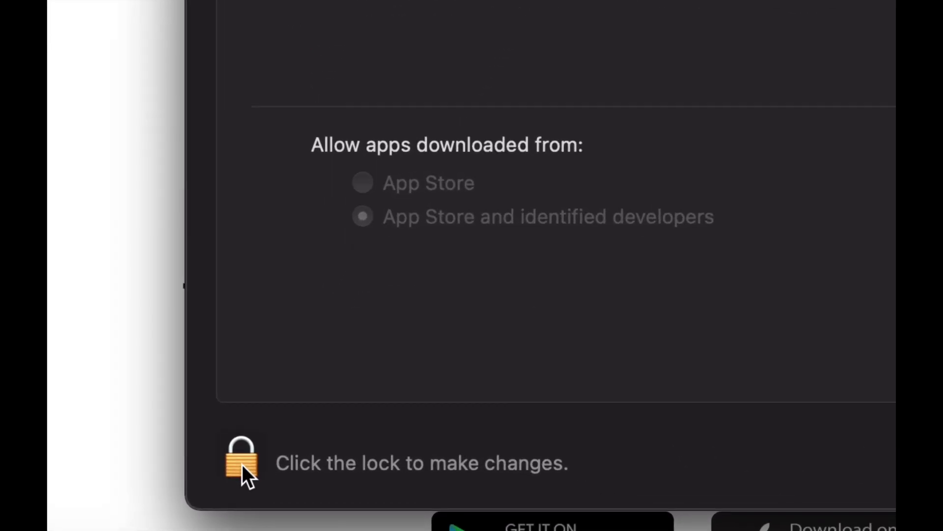
click(242, 462)
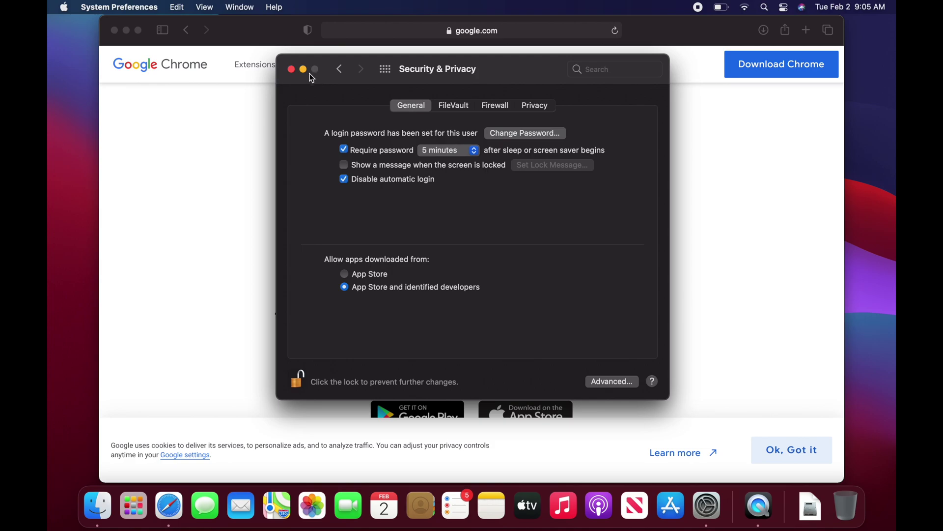
Close Security & Privacy and verify googlechrome.dmg (172.7 MB) in Safari's downloads list.
click(292, 69)
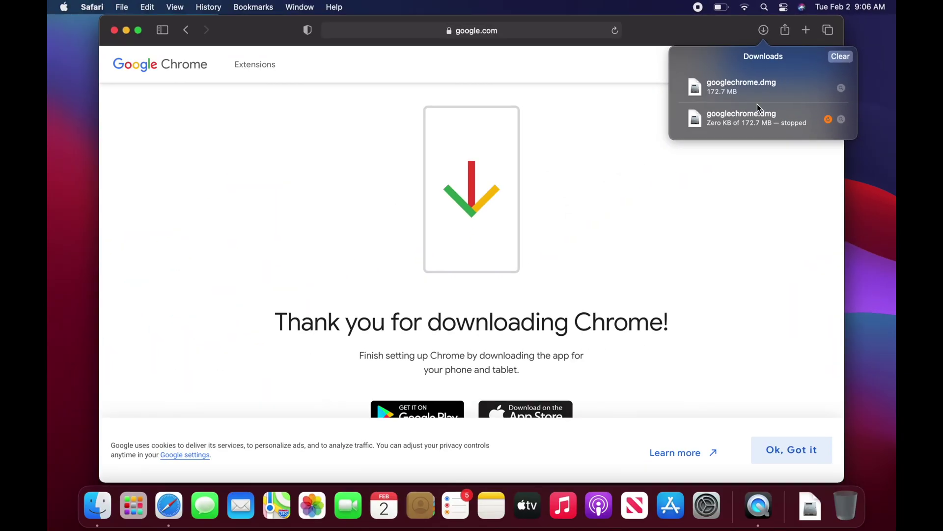
click(247, 216)
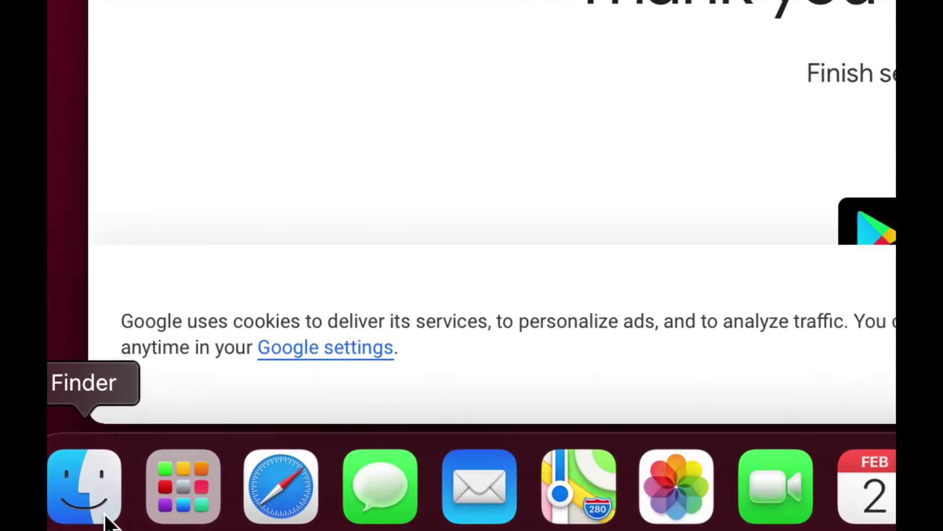
Show the Downloads folder in a Finder window as icons and select googlechrome.dmg.
click(106, 517)
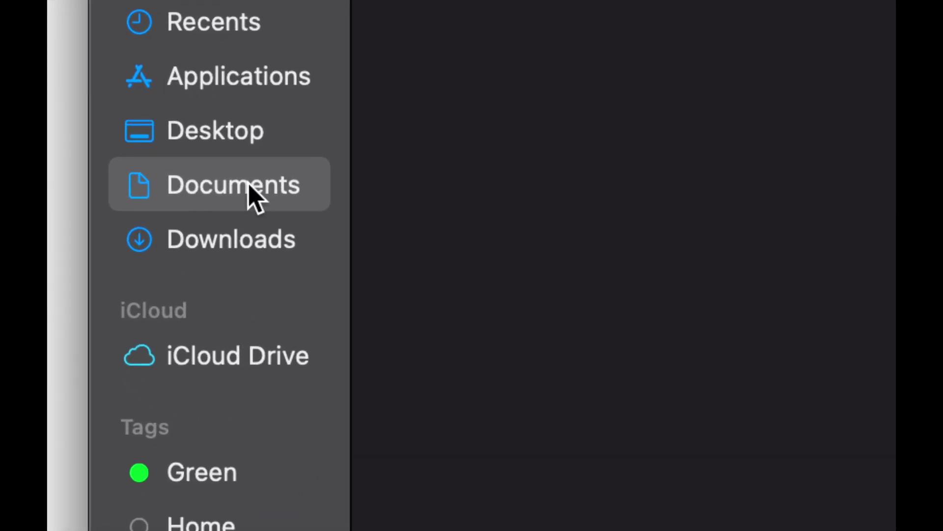
click(243, 252)
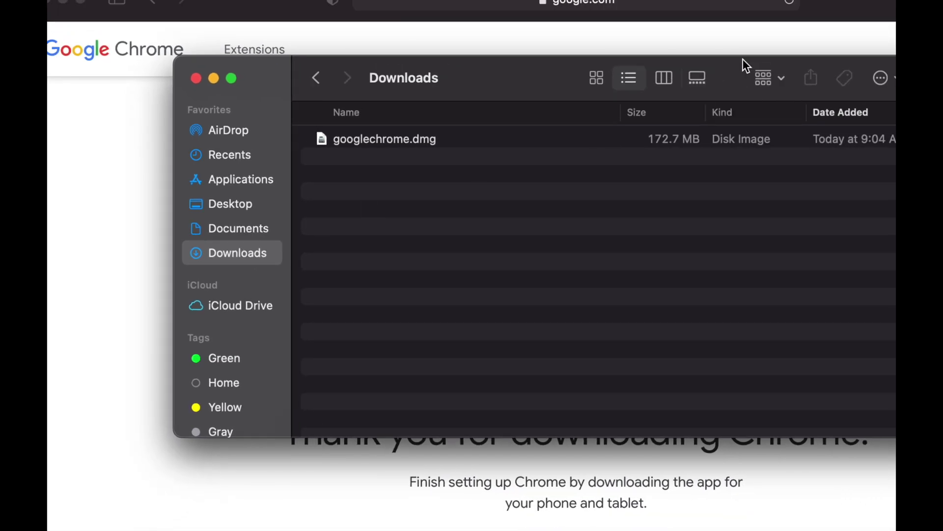
drag(743, 59, 642, 59)
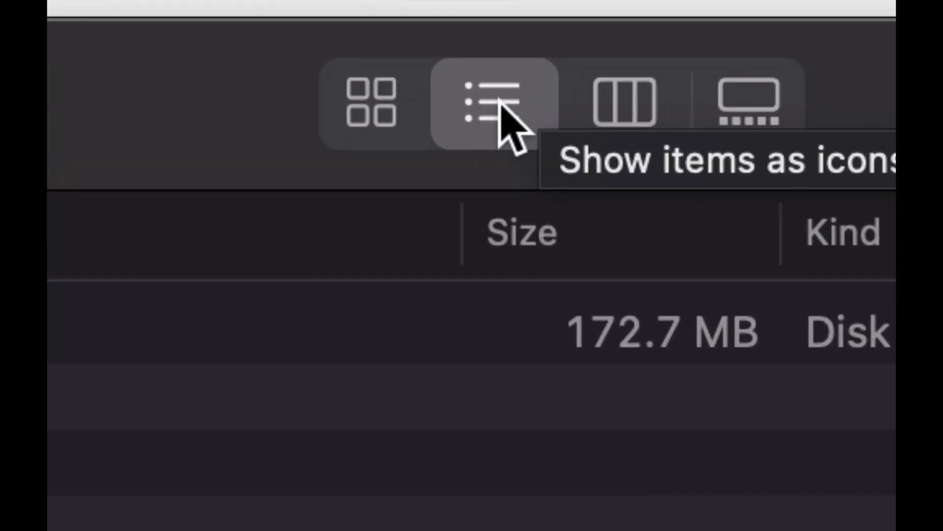
click(384, 99)
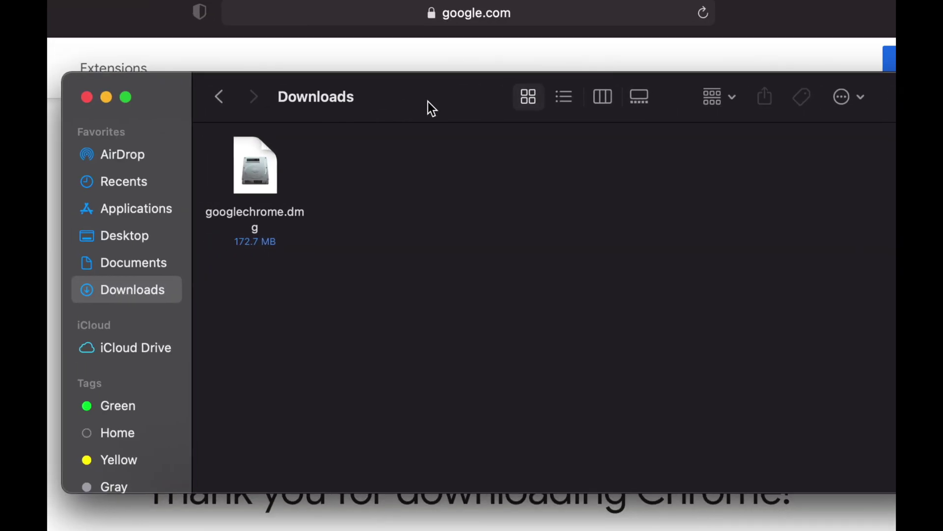
drag(432, 108, 419, 108)
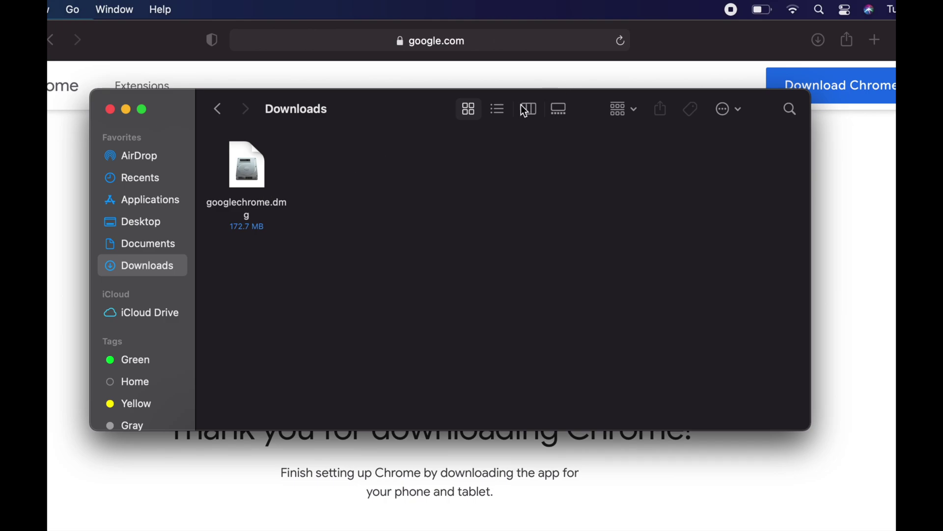
click(552, 97)
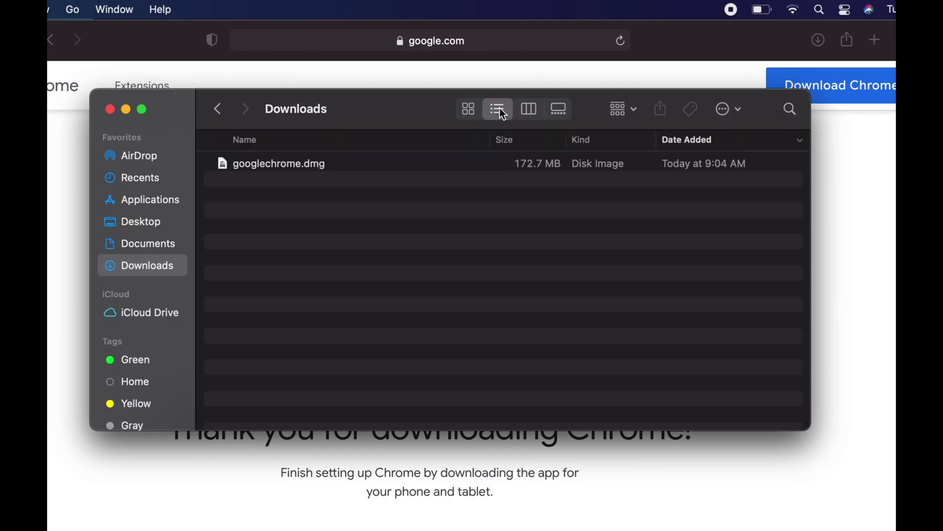
click(468, 108)
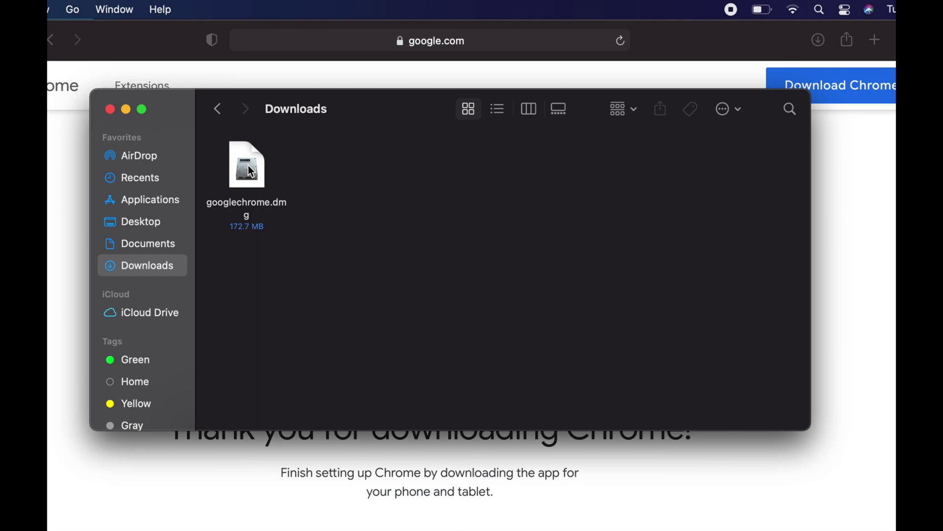
click(251, 171)
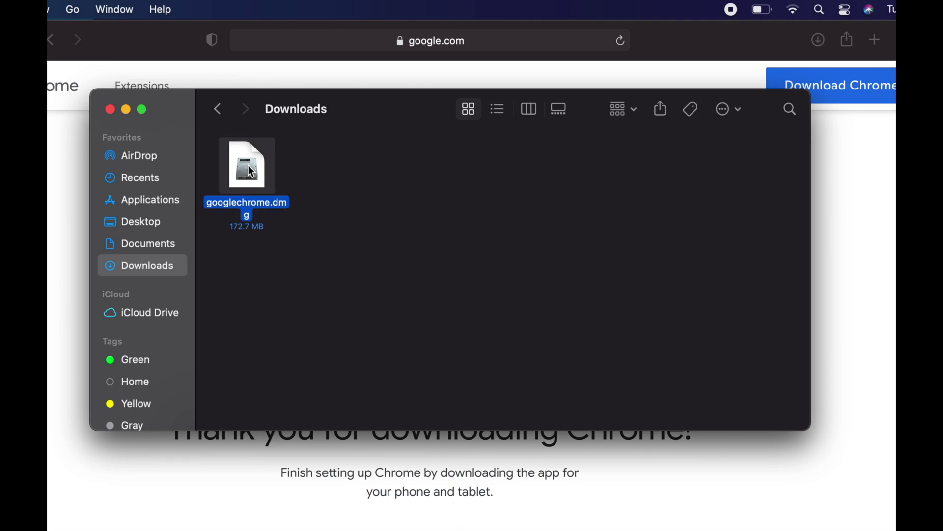
drag(248, 166, 318, 172)
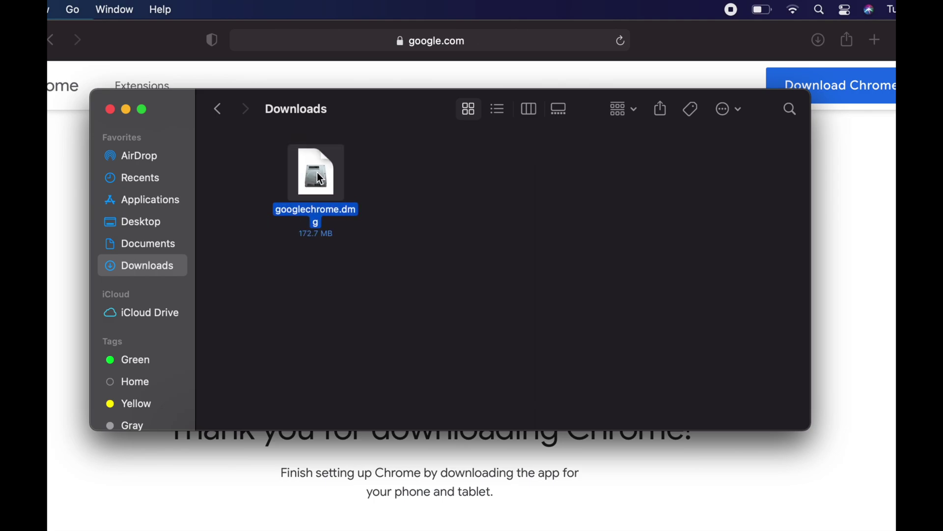
Mount googlechrome.dmg and drag Google Chrome onto the Applications folder shortcut.
double_click(319, 175)
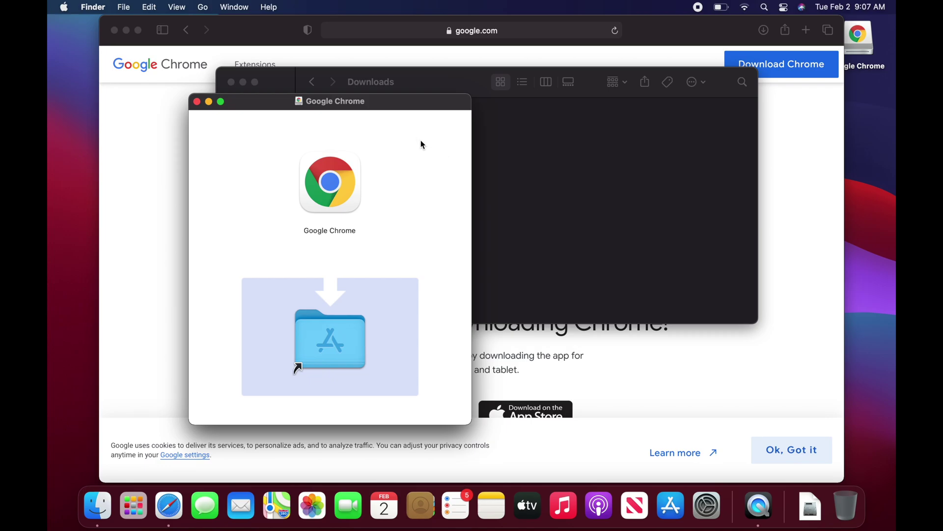
drag(346, 106, 502, 57)
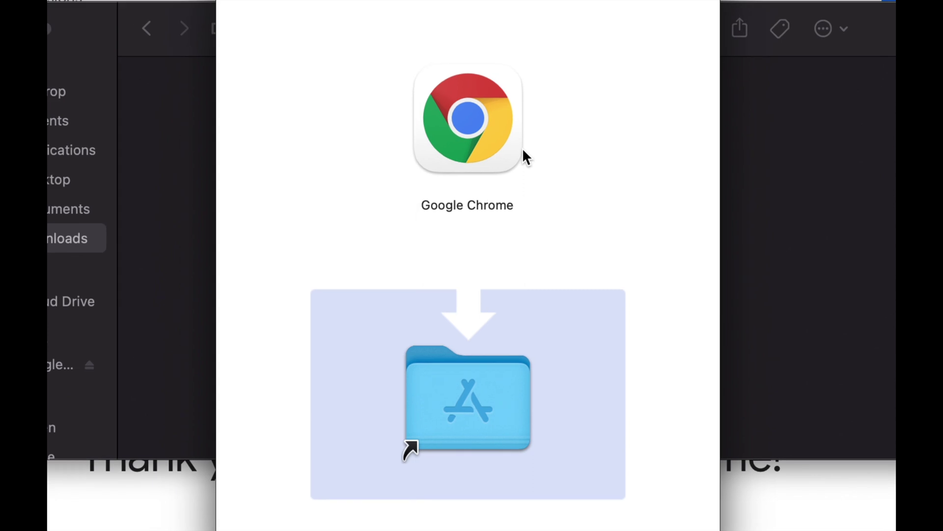
drag(482, 131, 498, 381)
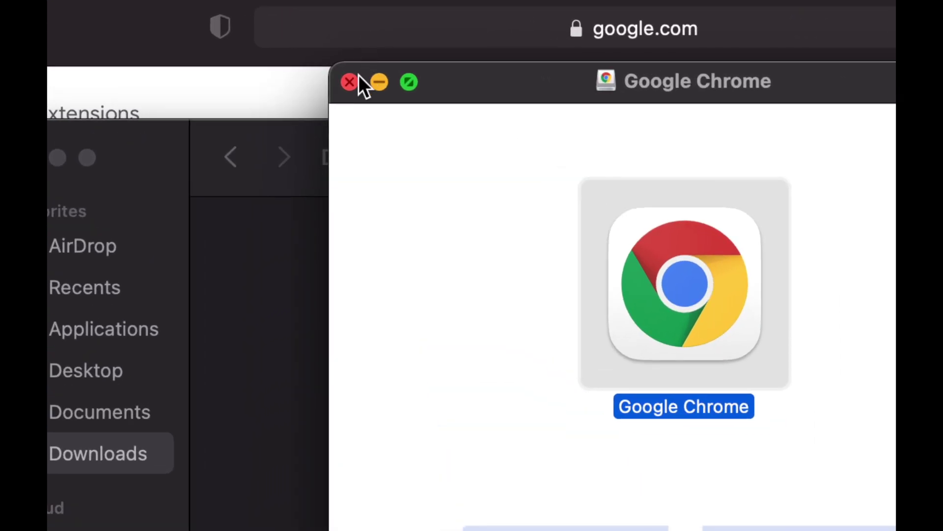
Close the installer window and launch Google Chrome from the Applications folder.
click(350, 82)
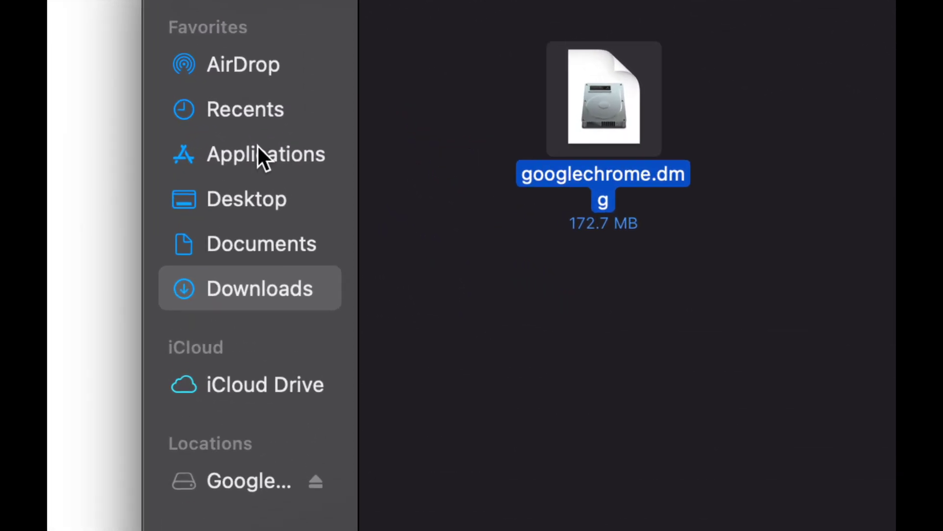
click(274, 147)
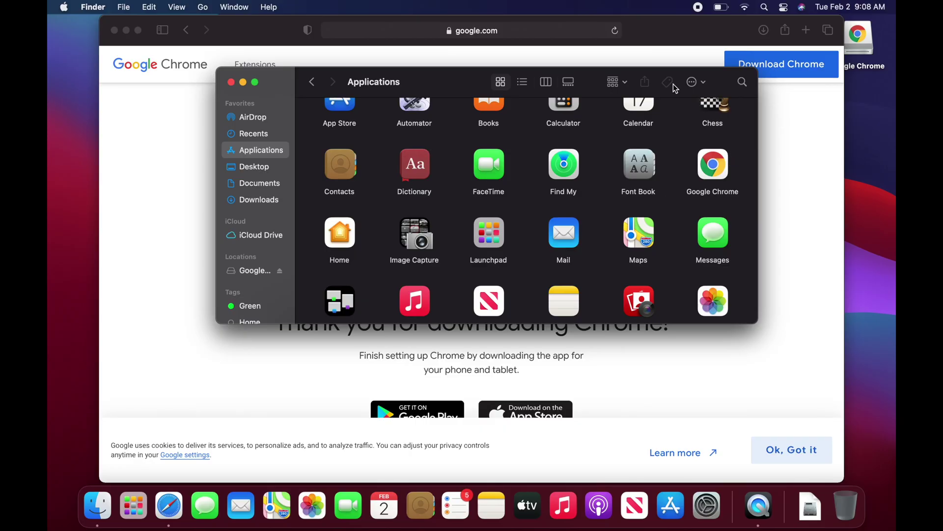
drag(593, 83, 510, 77)
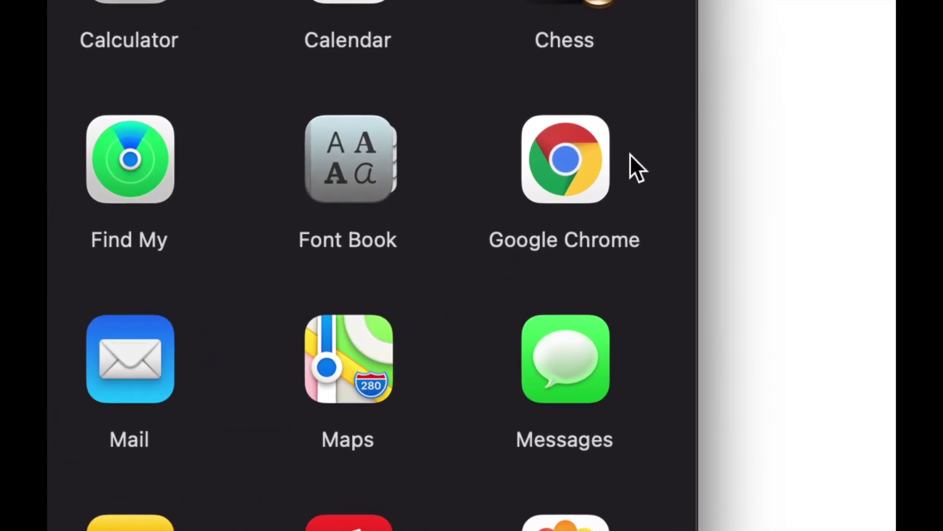
double_click(580, 150)
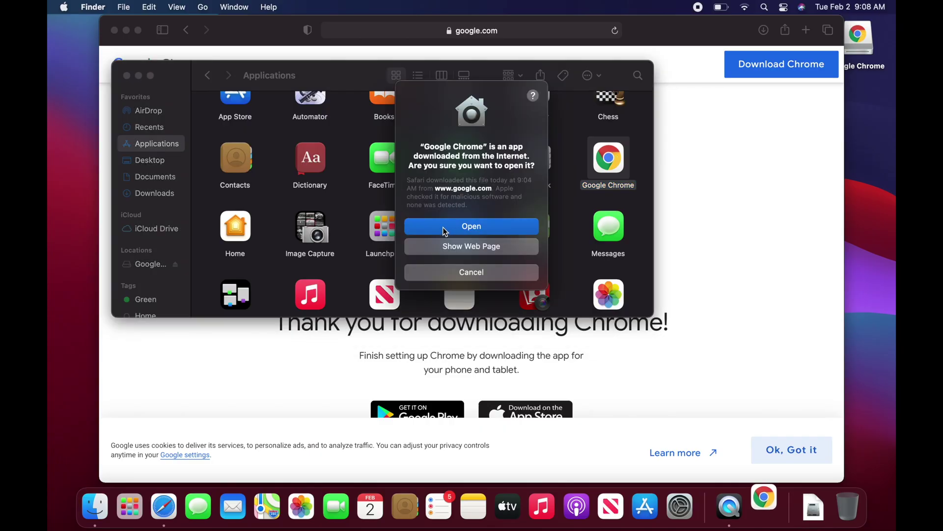
Approve opening the internet-downloaded Google Chrome in the macOS security prompt.
click(455, 229)
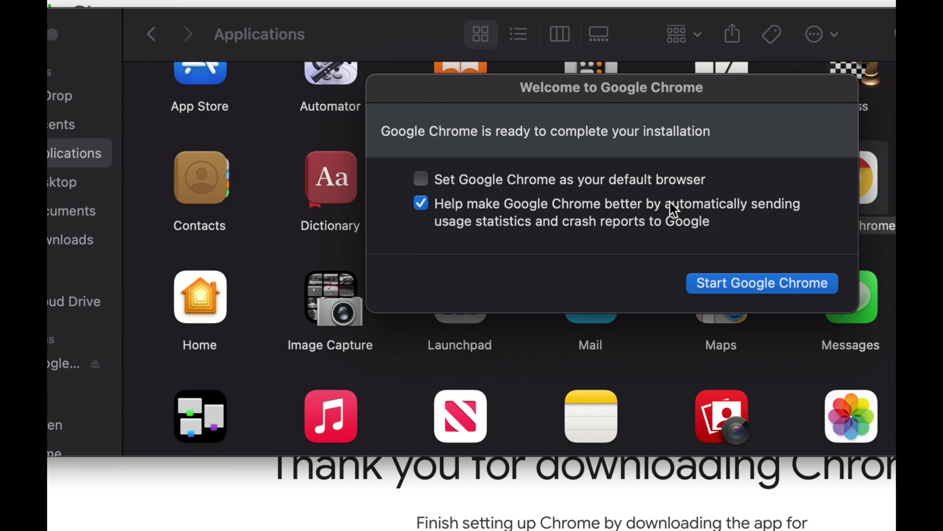
Start Google Chrome, close both notification banners, and reposition the welcome window.
click(772, 292)
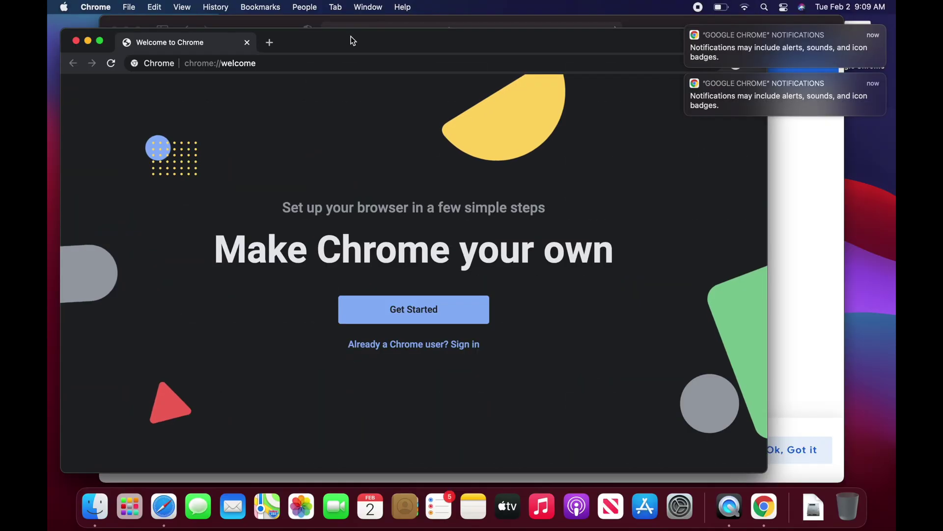
drag(349, 38, 390, 46)
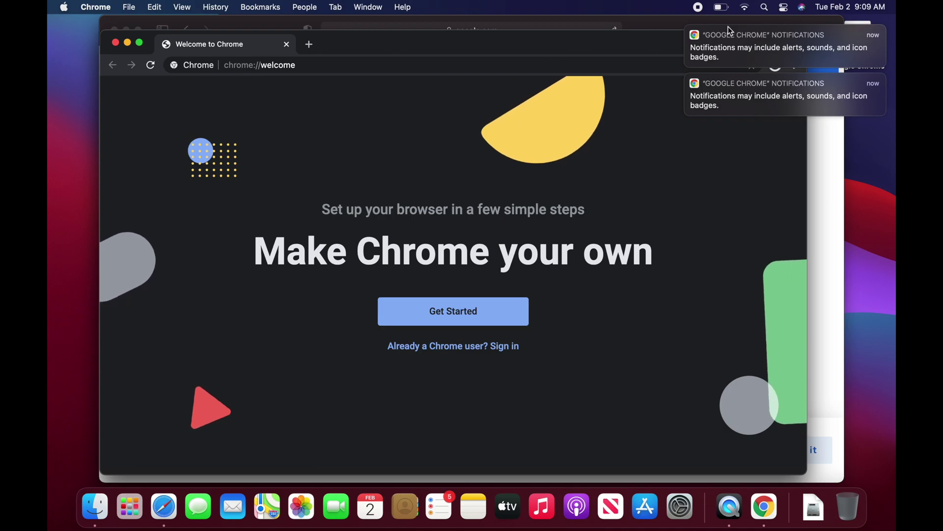
mouse_move(765, 94)
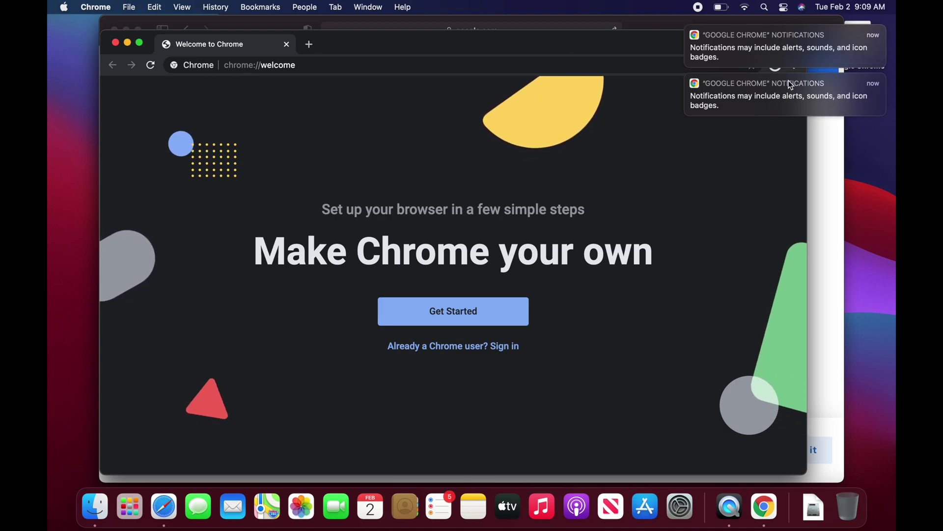
mouse_move(804, 53)
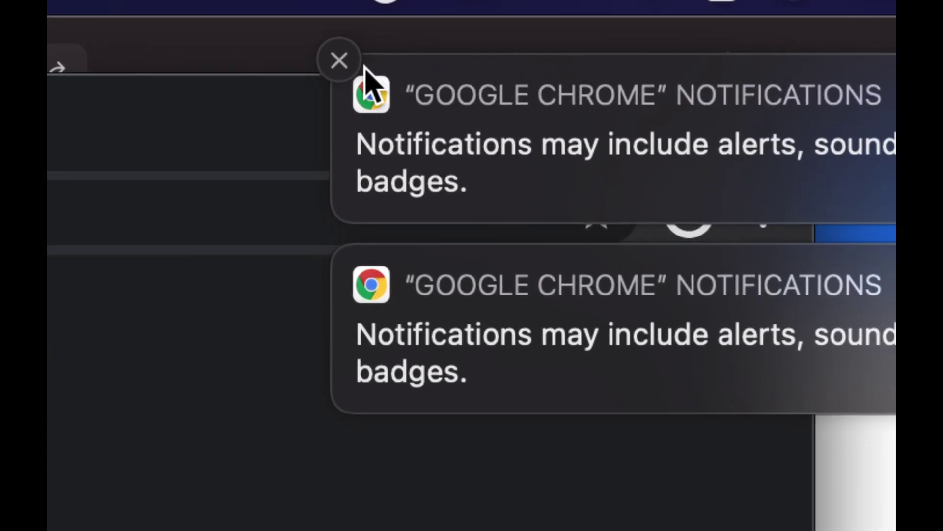
click(340, 62)
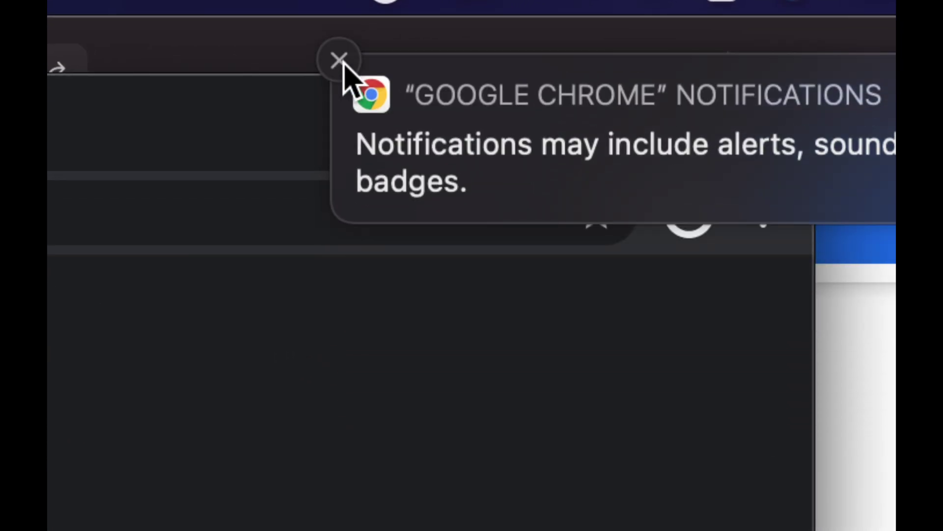
click(339, 63)
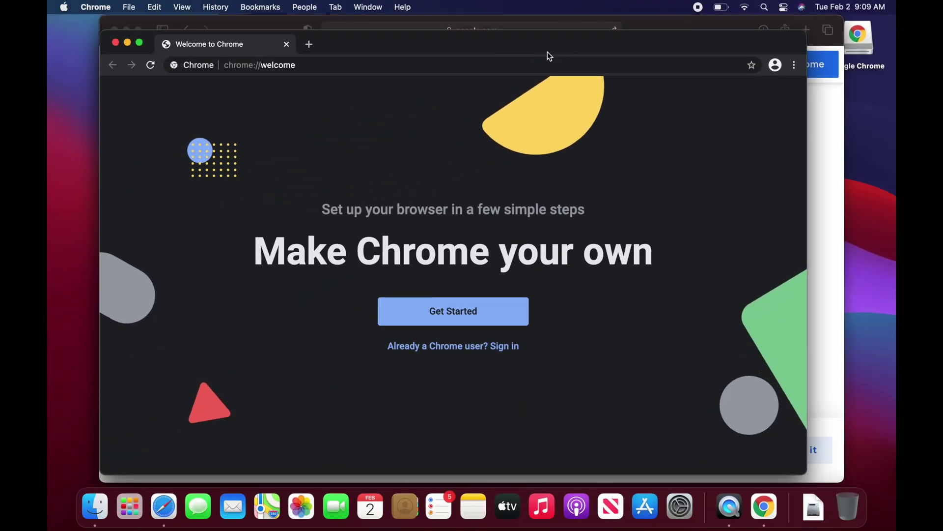
drag(547, 51, 519, 35)
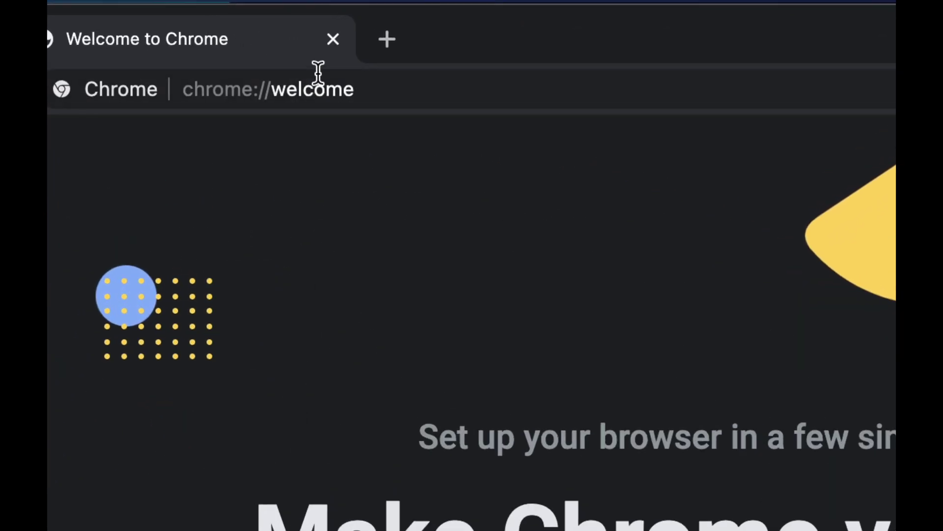
Load google.com from Chrome's address bar.
click(264, 48)
text(google.com)
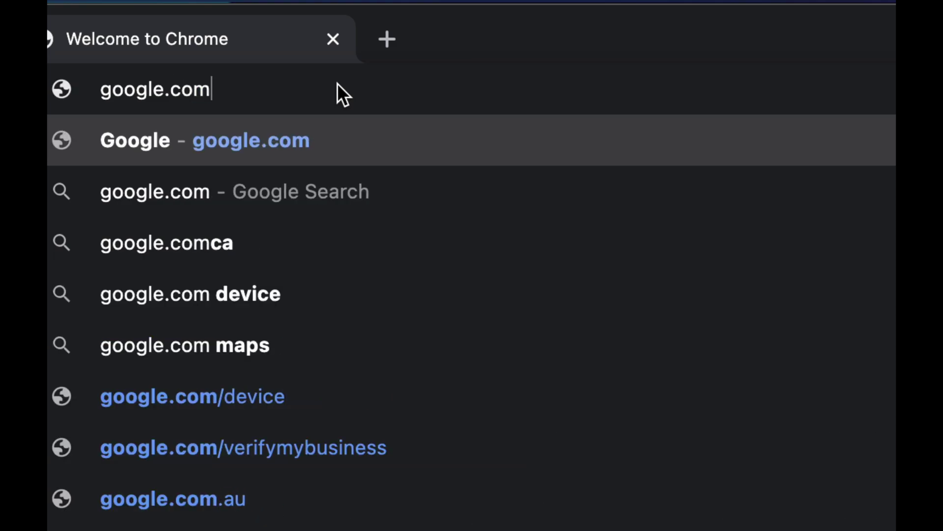
key(Return)
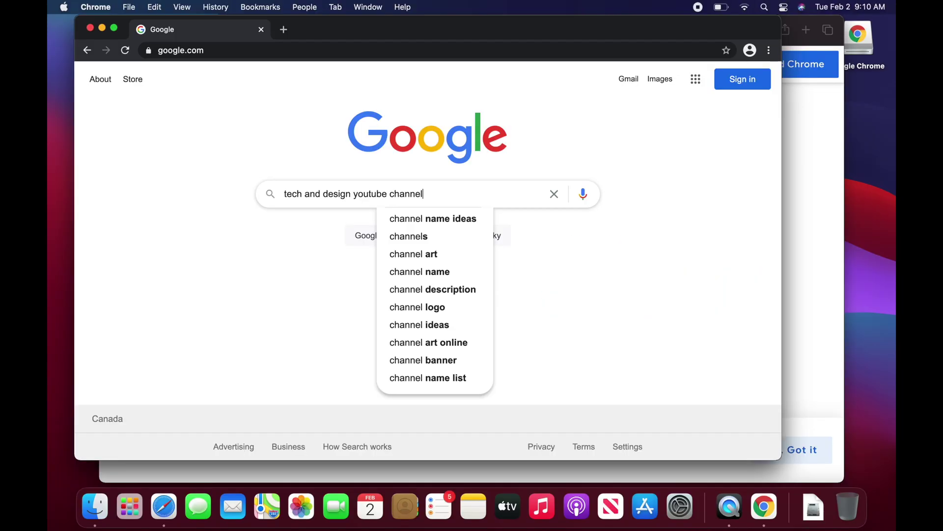
Run the Google search for 'tech and design youtube channel' and skim the results.
key(Return)
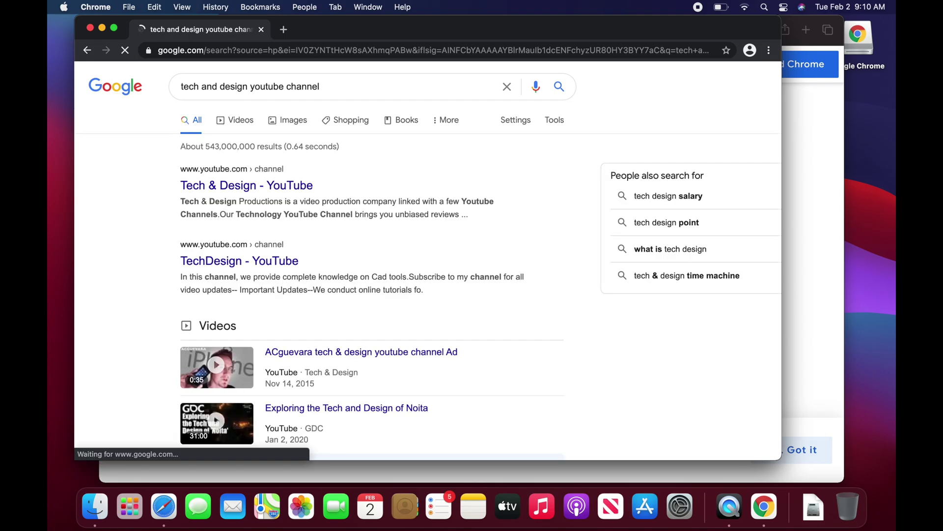
scroll(476, 222, down, 1)
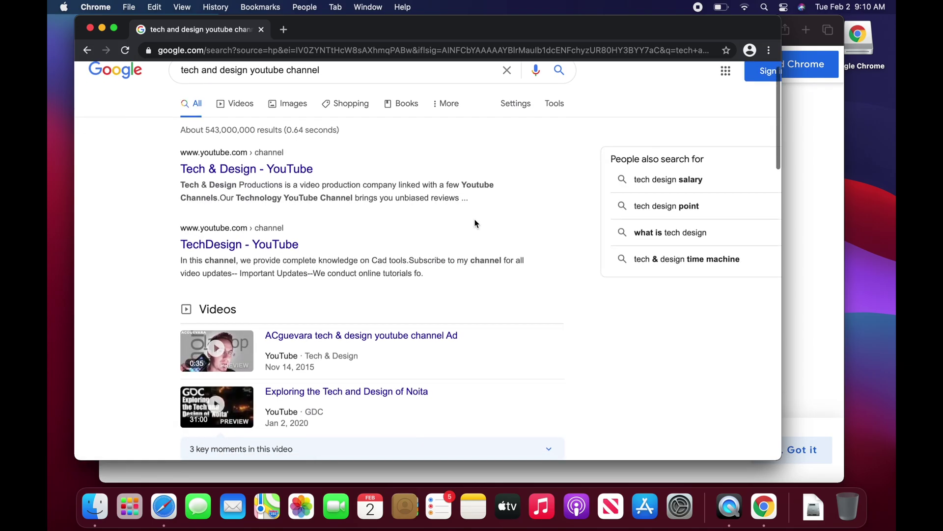
scroll(476, 222, up, 1)
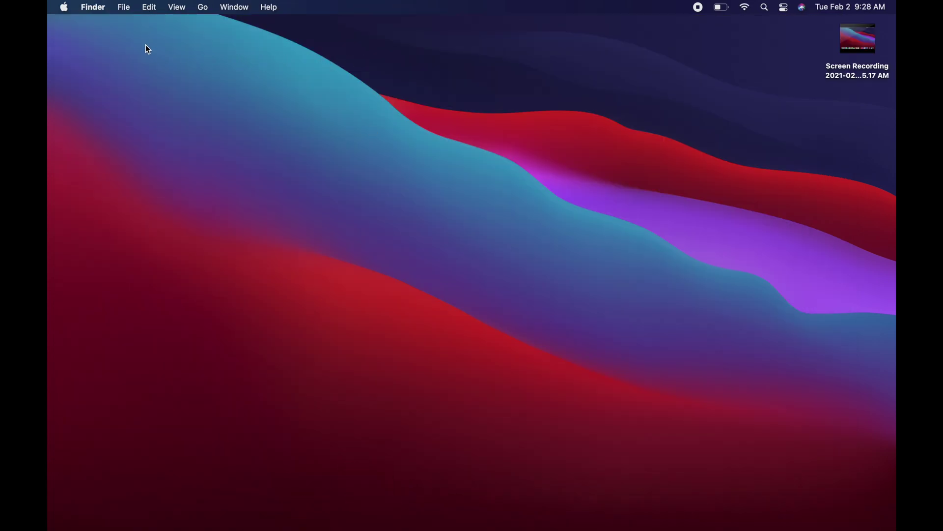
click(65, 8)
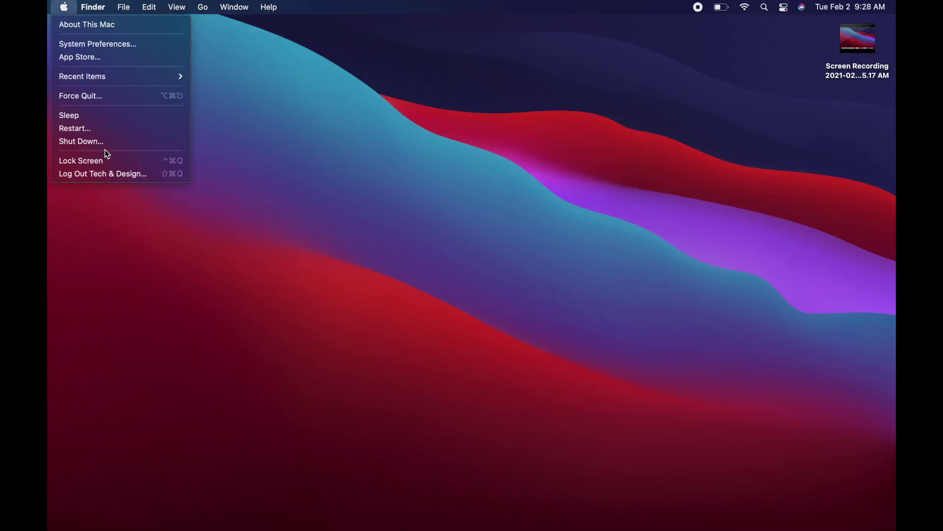
click(627, 122)
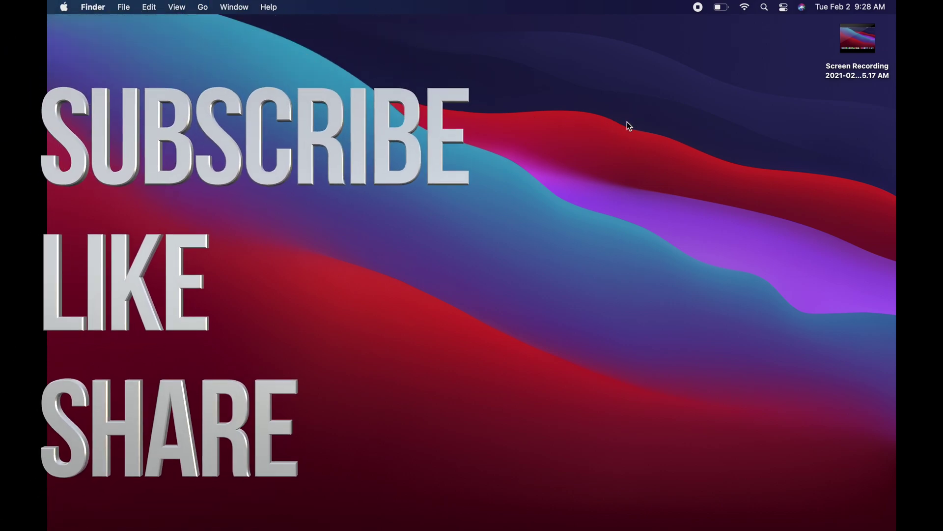